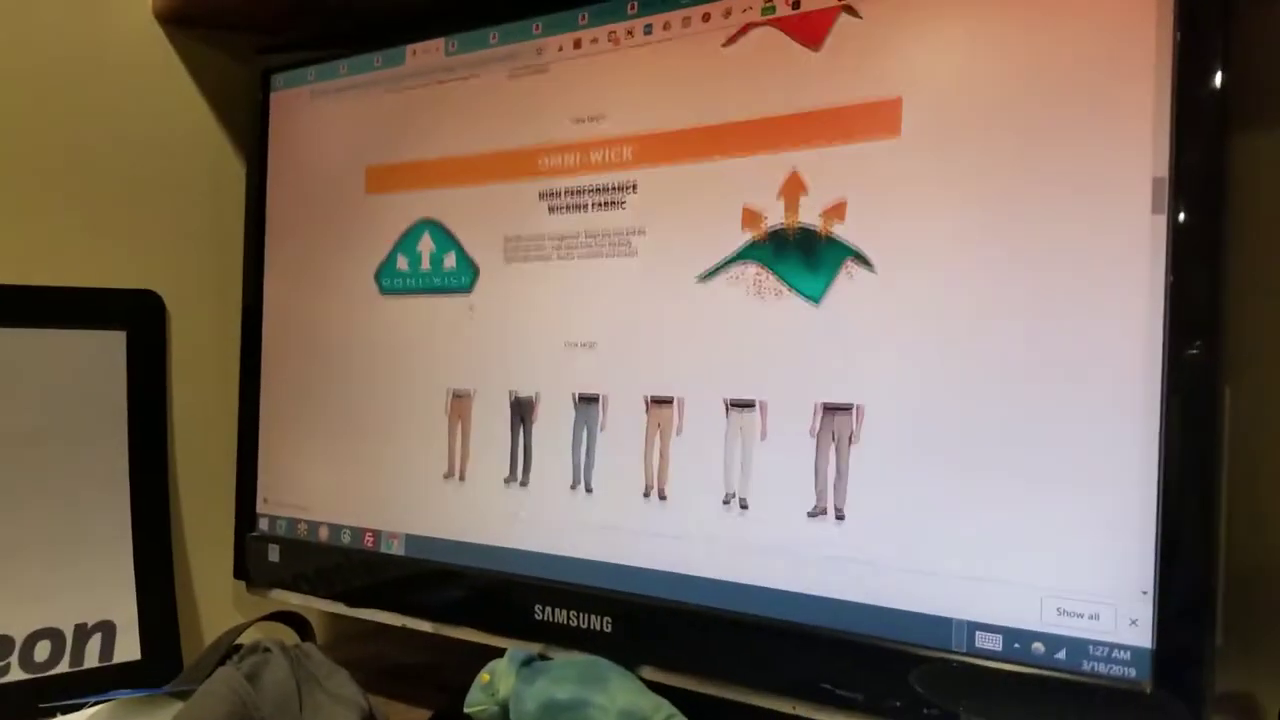
scroll(468, 308, "down", 5)
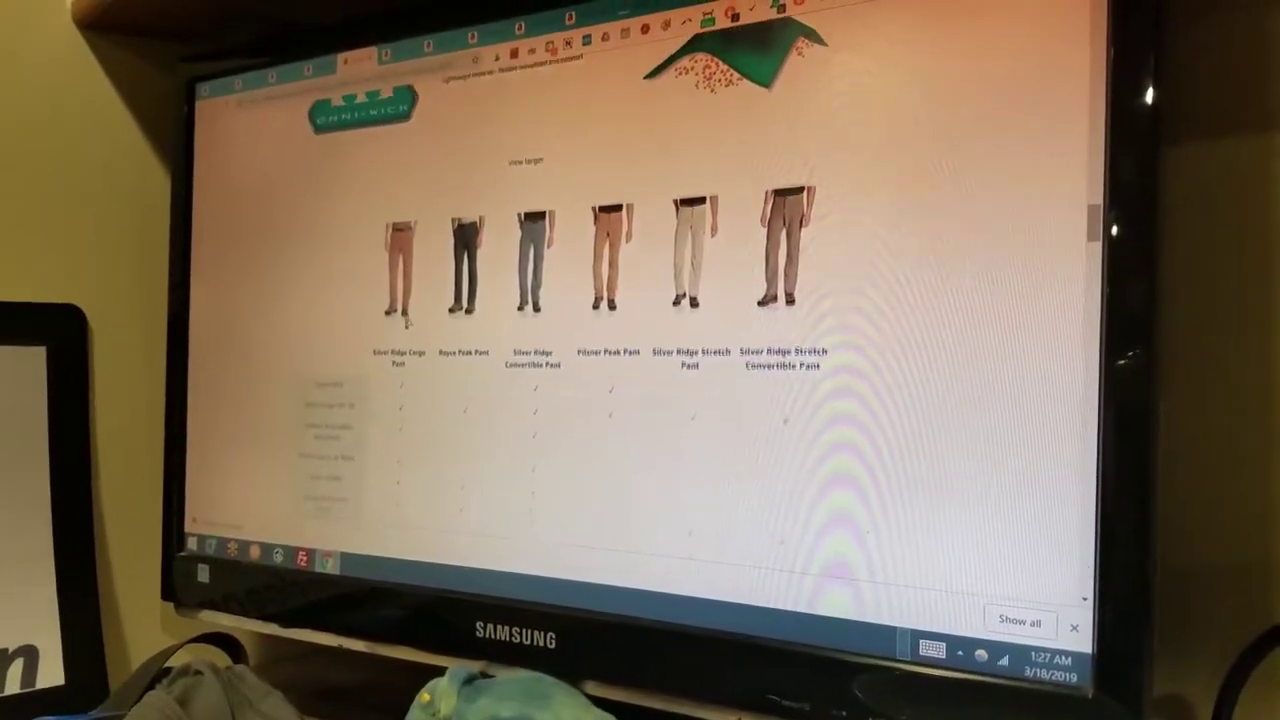
scroll(405, 320, "down", 1)
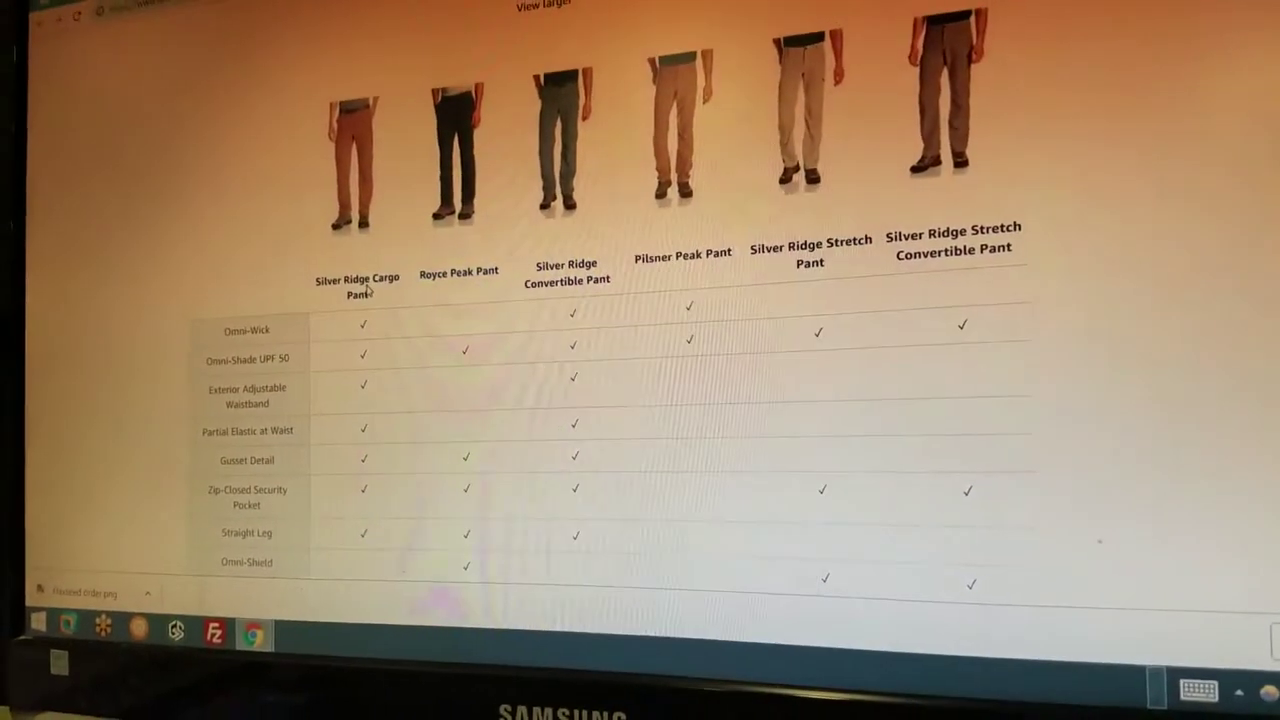
scroll(370, 295, "down", 1)
scroll(378, 312, "down", 1)
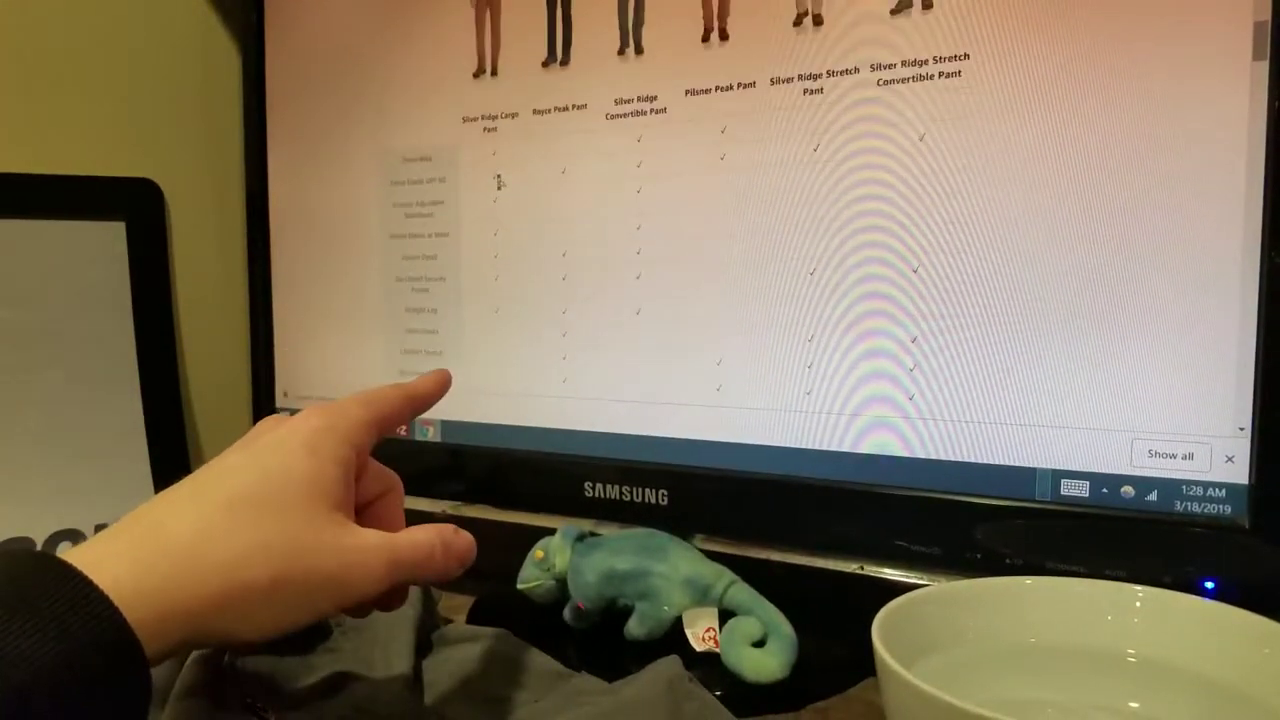
scroll(498, 181, "down", 3)
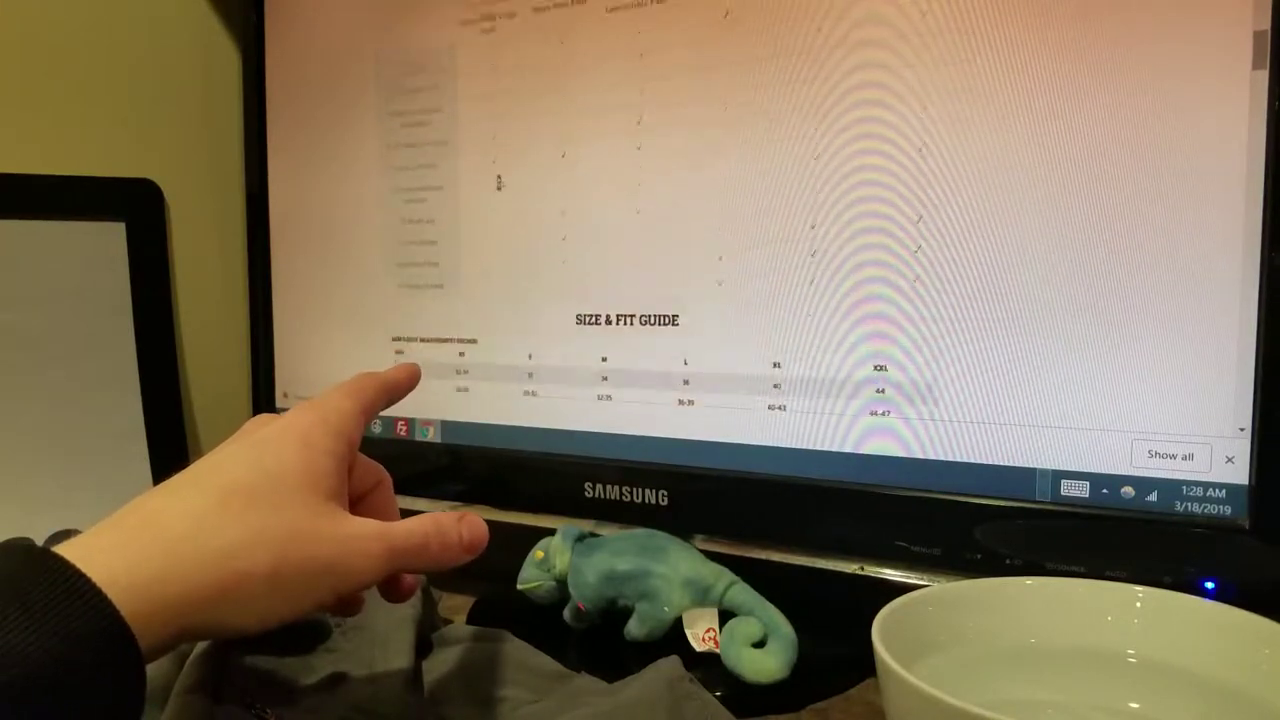
scroll(498, 181, "down", 3)
scroll(498, 181, "down", 3)
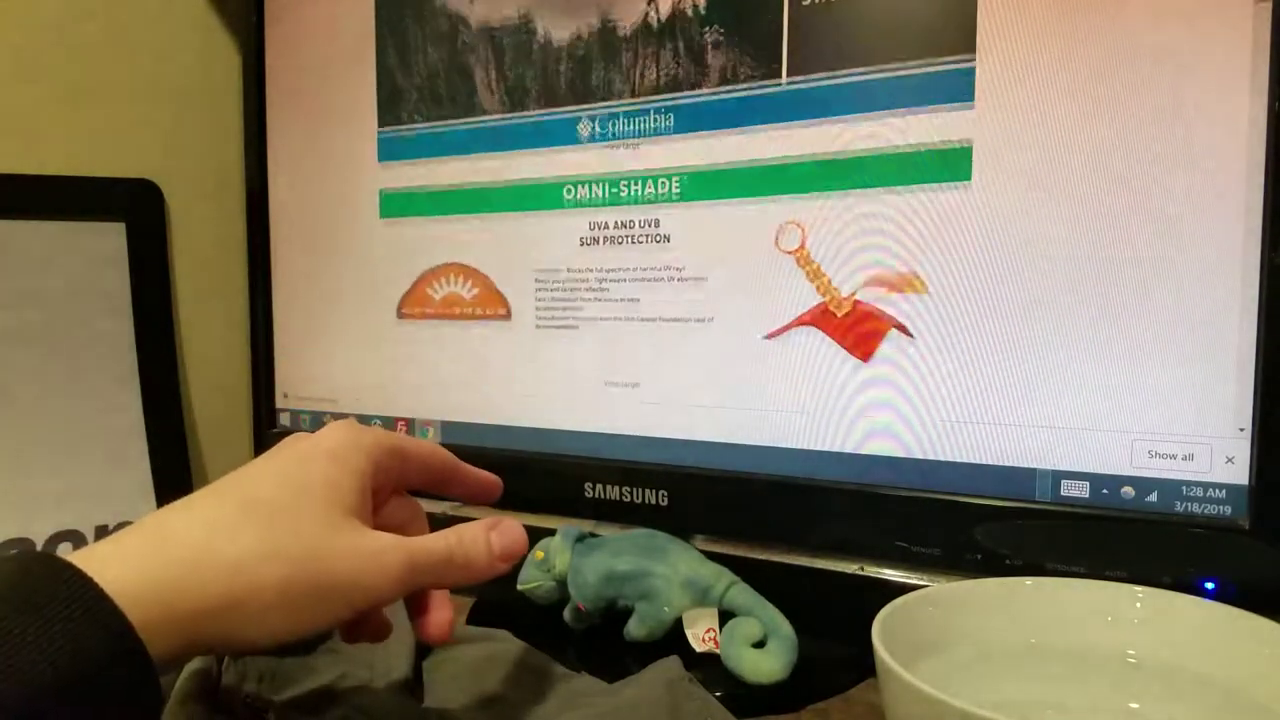
scroll(498, 178, "down", 2)
scroll(498, 181, "down", 1)
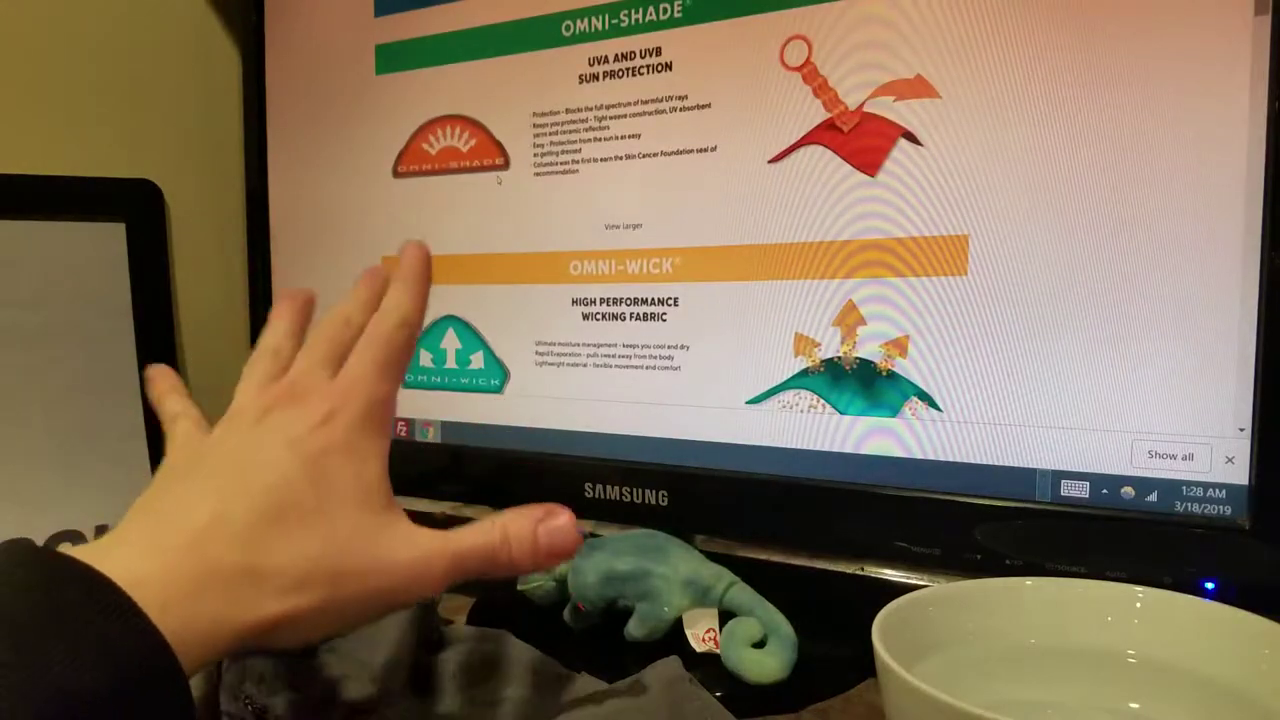